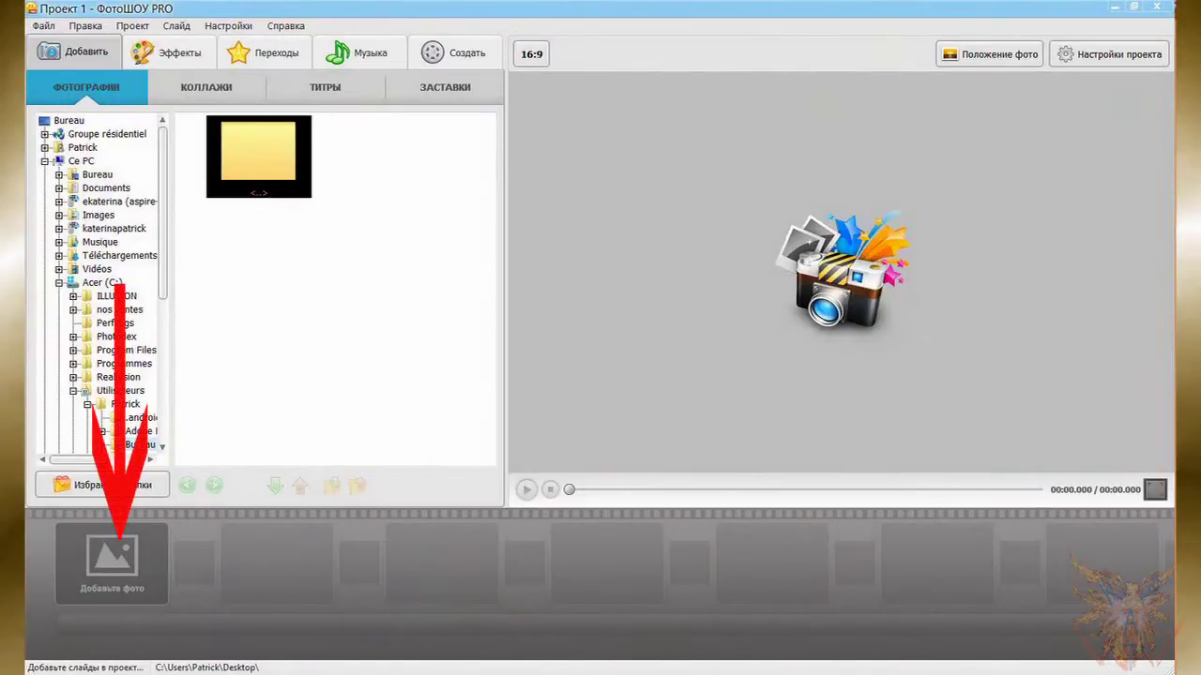
Insert an empty 5-second black slide from the slide strip's context menu.
{"action": "right_click", "coordinate": [137, 542]}
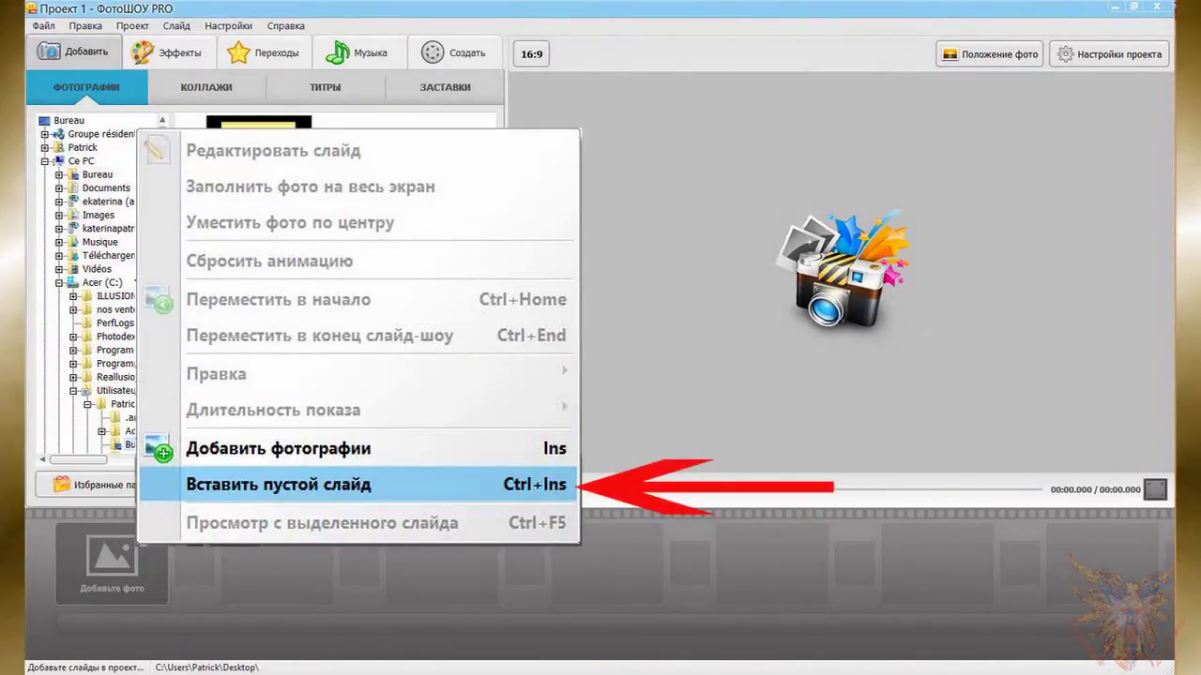
{"action": "left_click", "coordinate": [278, 484]}
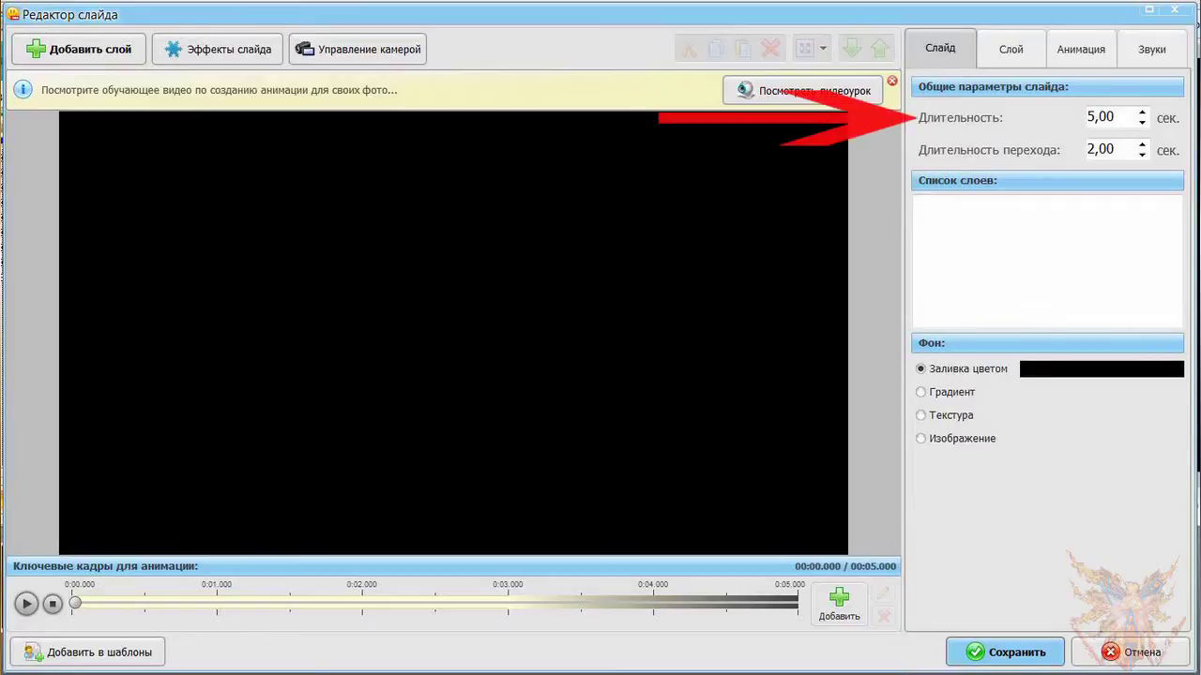
Set the slide's duration to 12 seconds.
{"action": "type", "text": "12"}
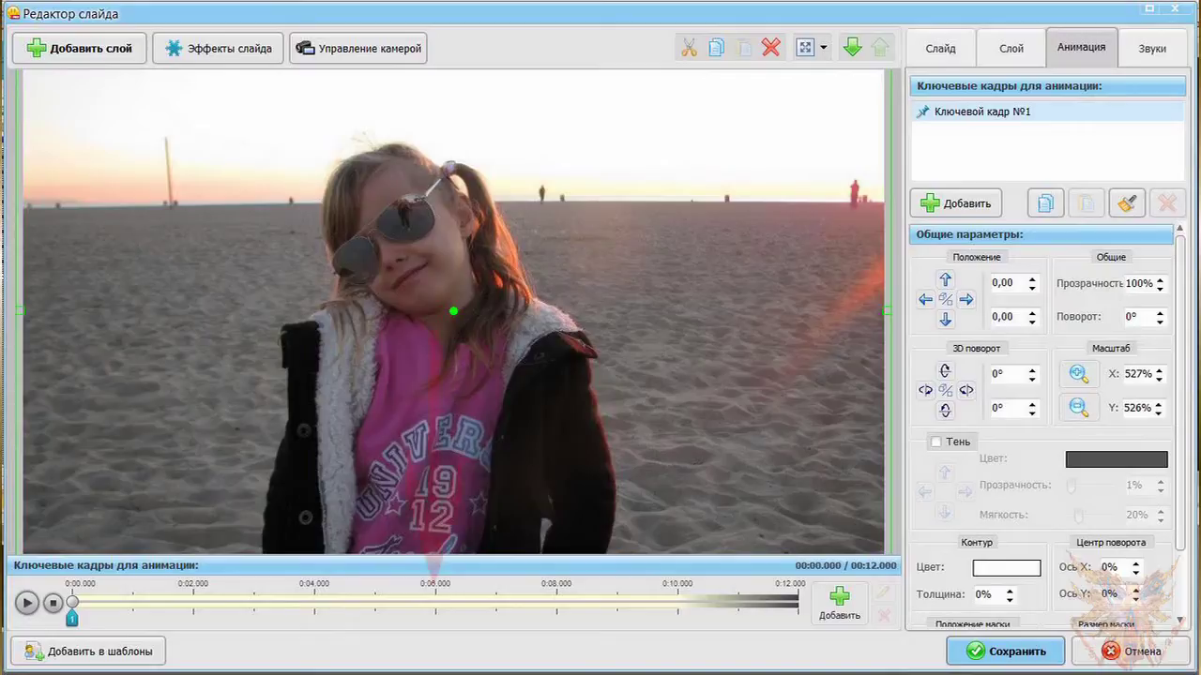
Add keyframes at 6 and 8 seconds on the colour photo, setting keyframe 3's transparency to 0%.
{"action": "left_click", "coordinate": [434, 602]}
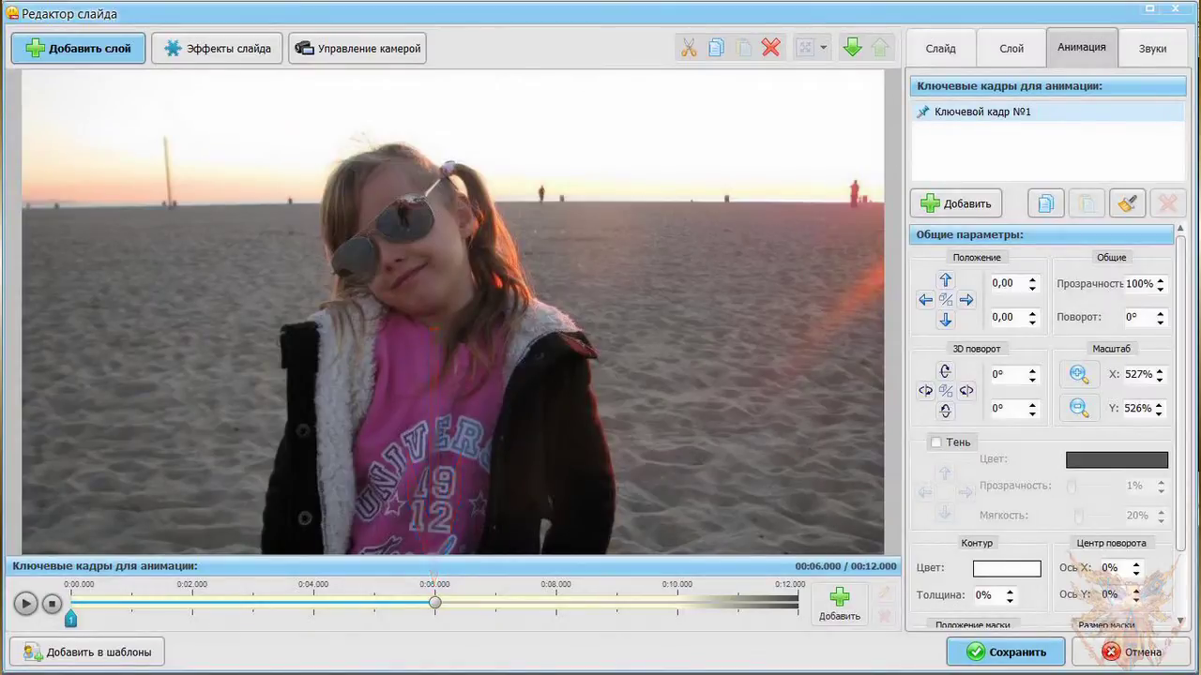
{"action": "left_click", "coordinate": [839, 601]}
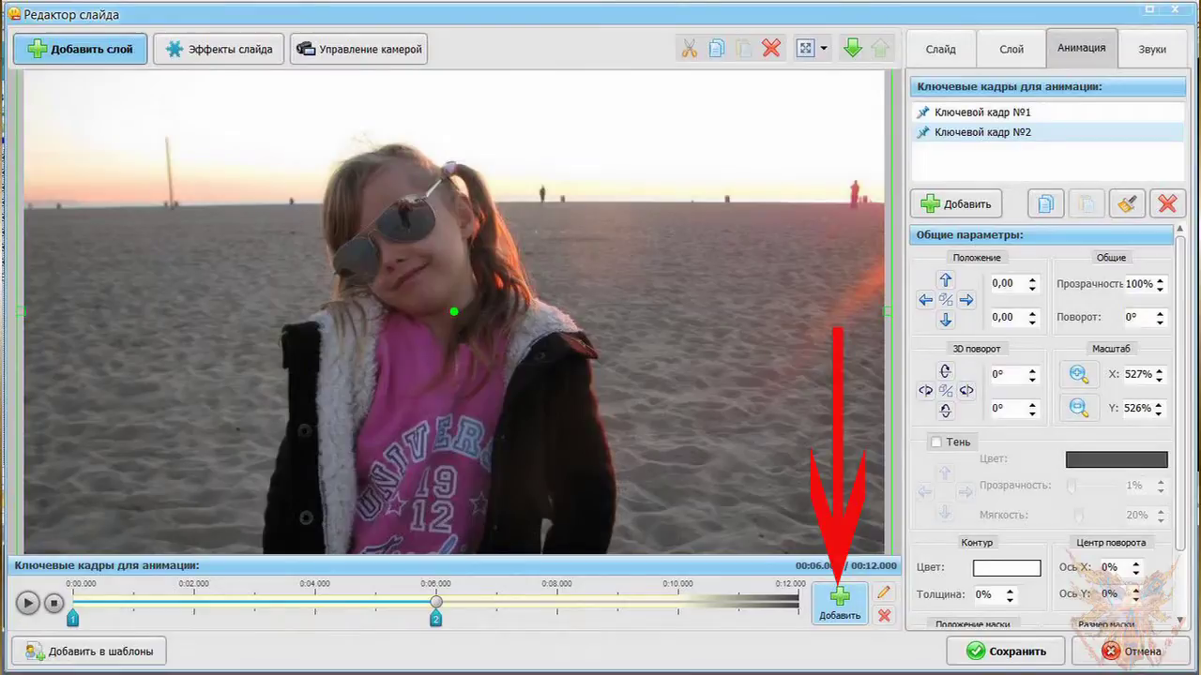
{"action": "double_click", "coordinate": [557, 603]}
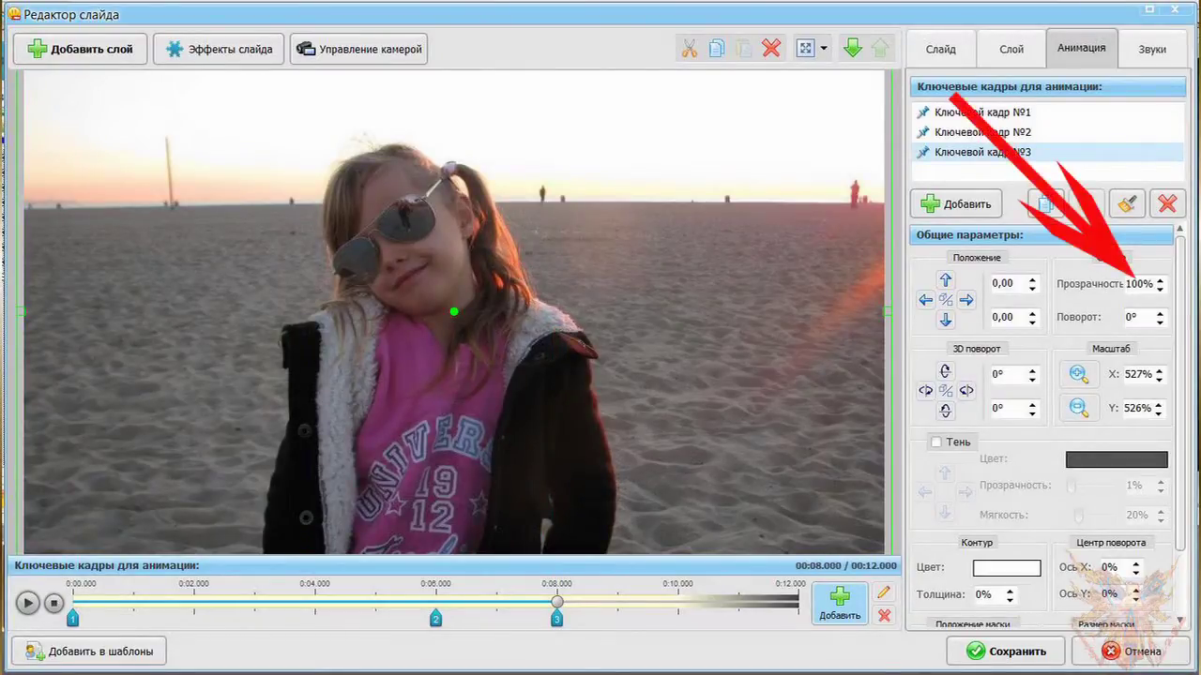
{"action": "type", "text": "0"}
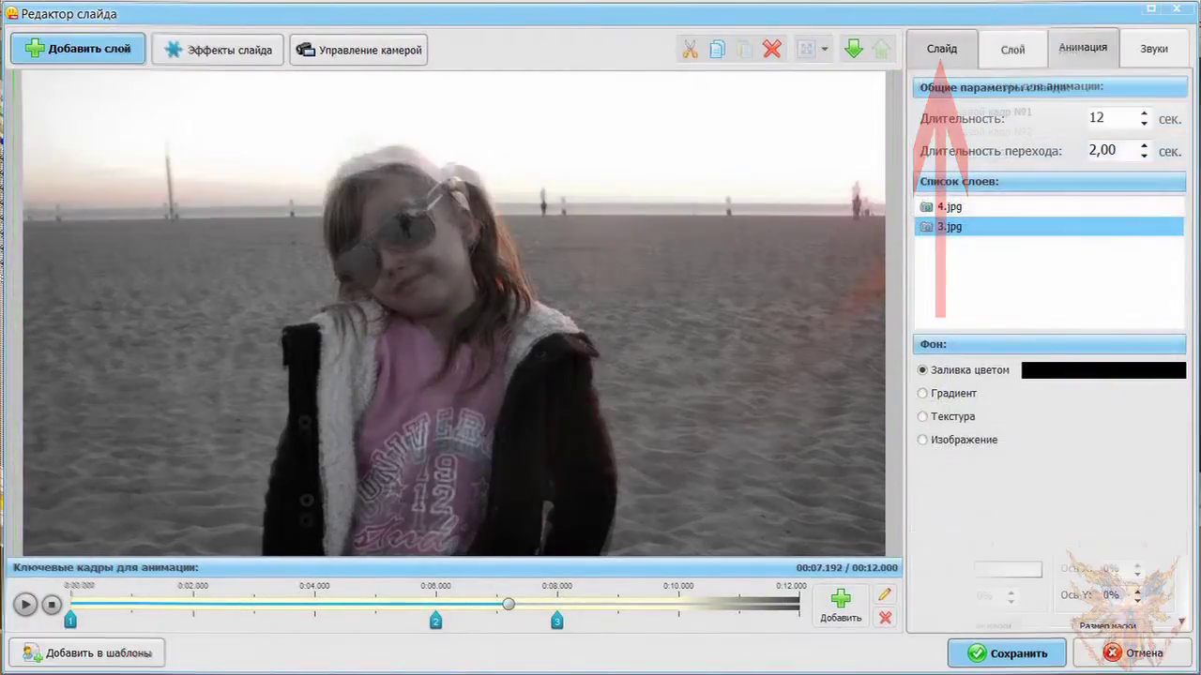
Select the 4.jpg layer without adding a keyframe and show its animation keyframes.
{"action": "left_click", "coordinate": [947, 205]}
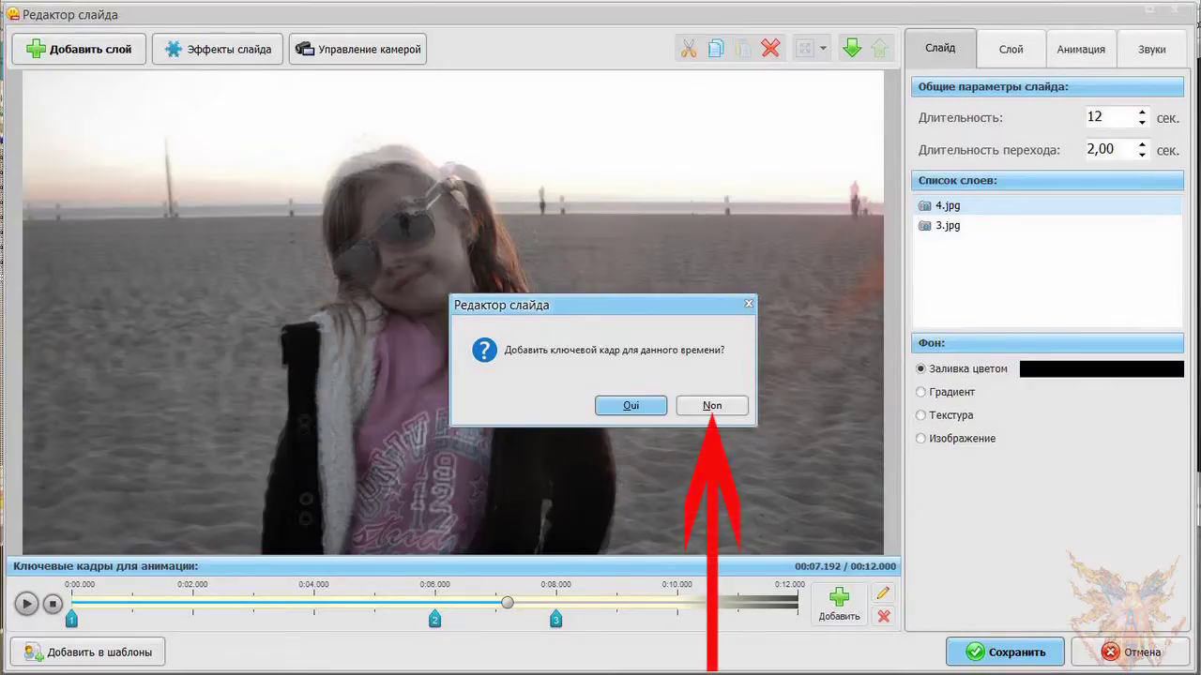
{"action": "left_click", "coordinate": [712, 405]}
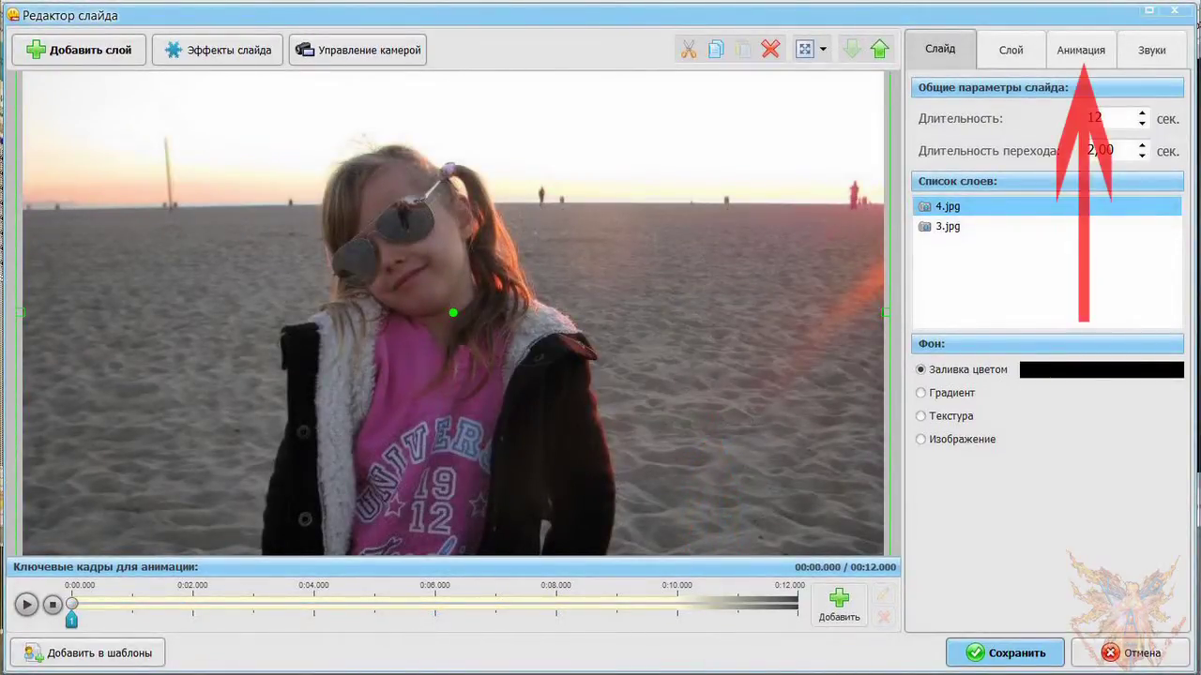
{"action": "left_click", "coordinate": [1080, 50]}
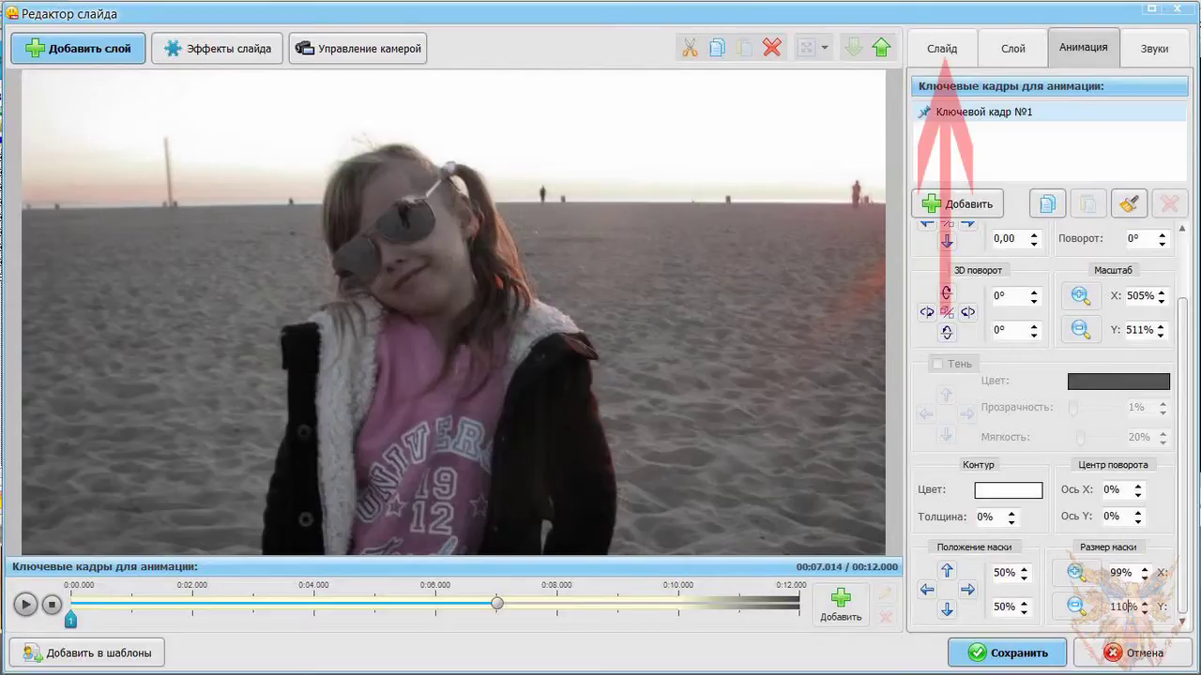
Switch back to the Слайд tab's duration, layer list and background settings.
{"action": "left_click", "coordinate": [942, 48]}
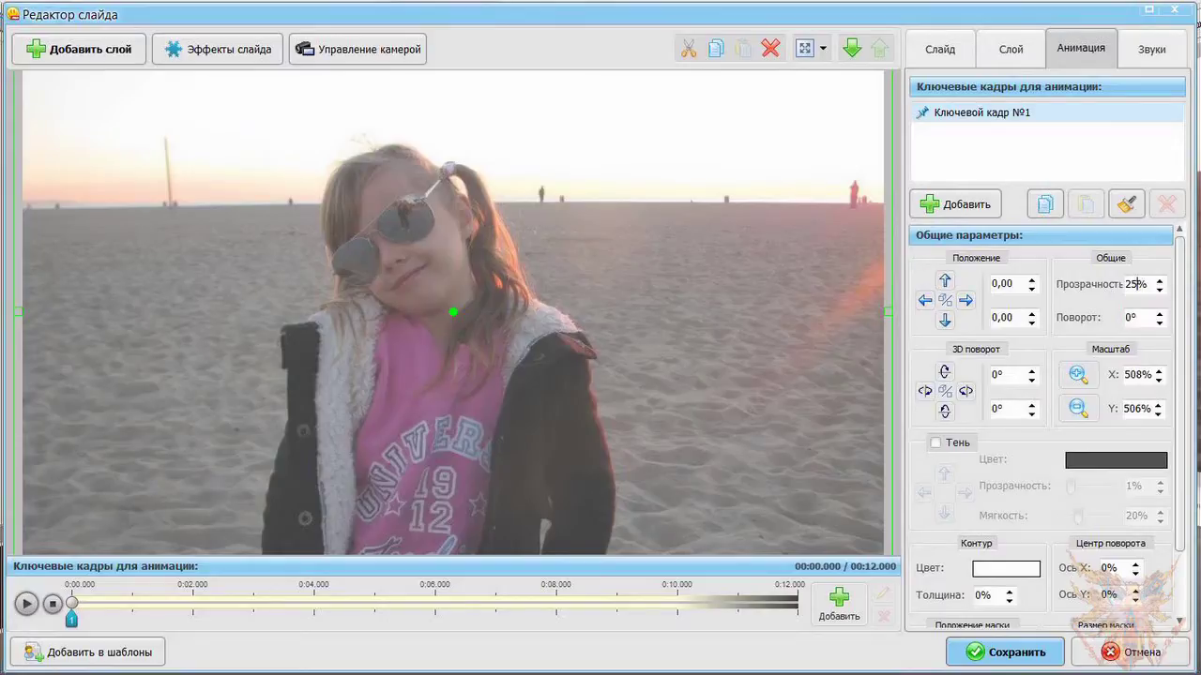
Return to the slide's overall settings and layer list to pick the second 4.jpg.
{"action": "left_click", "coordinate": [940, 48]}
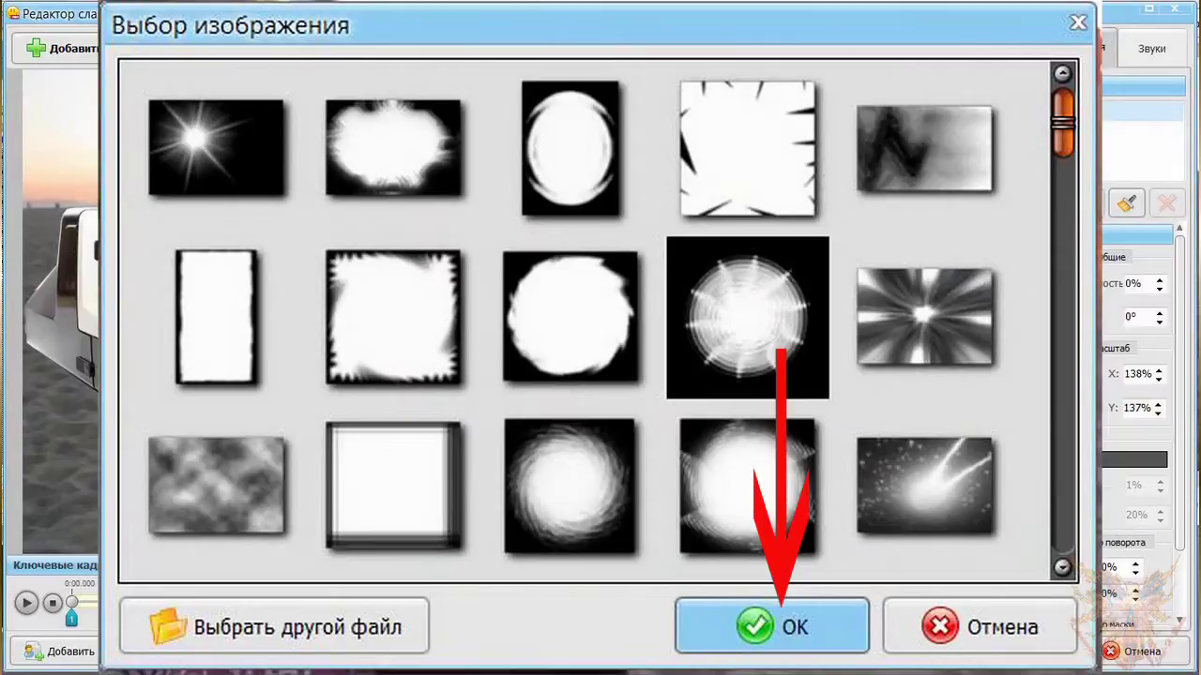
Confirm the round burst mask for the swirl layer.
{"action": "key", "text": "Return"}
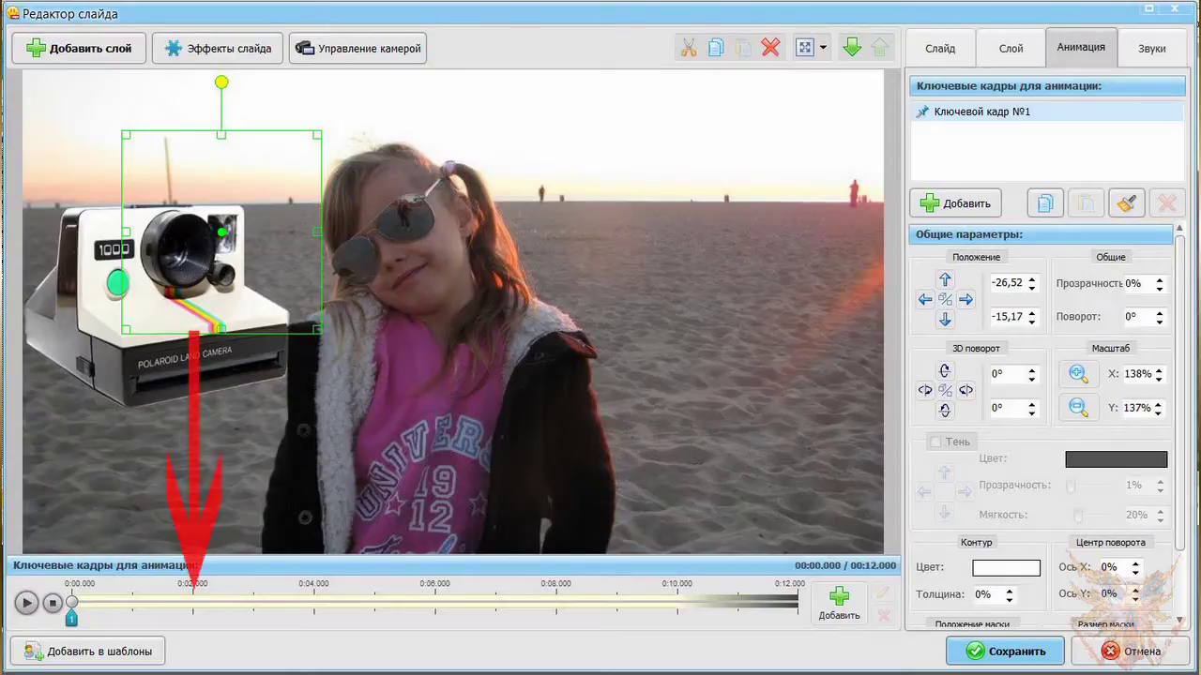
Add keyframe №2 at the 2-second mark and bring its mask size fields into view.
{"action": "left_click", "coordinate": [839, 604]}
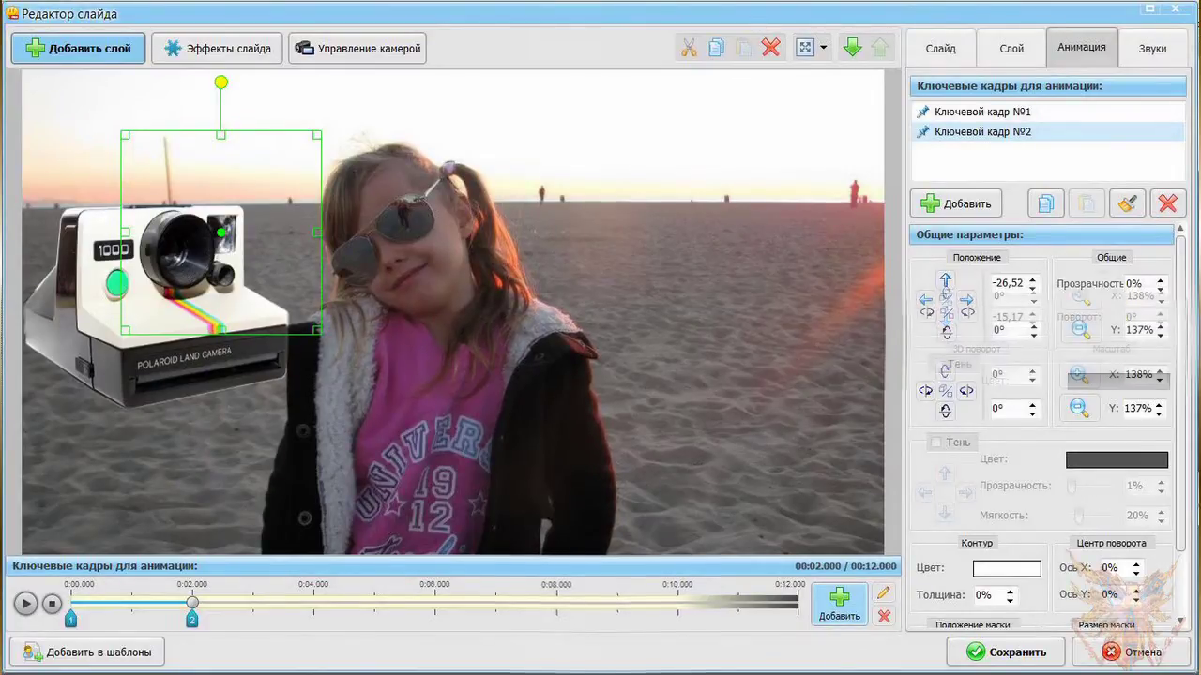
{"action": "scroll", "coordinate": [1042, 394], "scroll_direction": "down", "scroll_amount": 2}
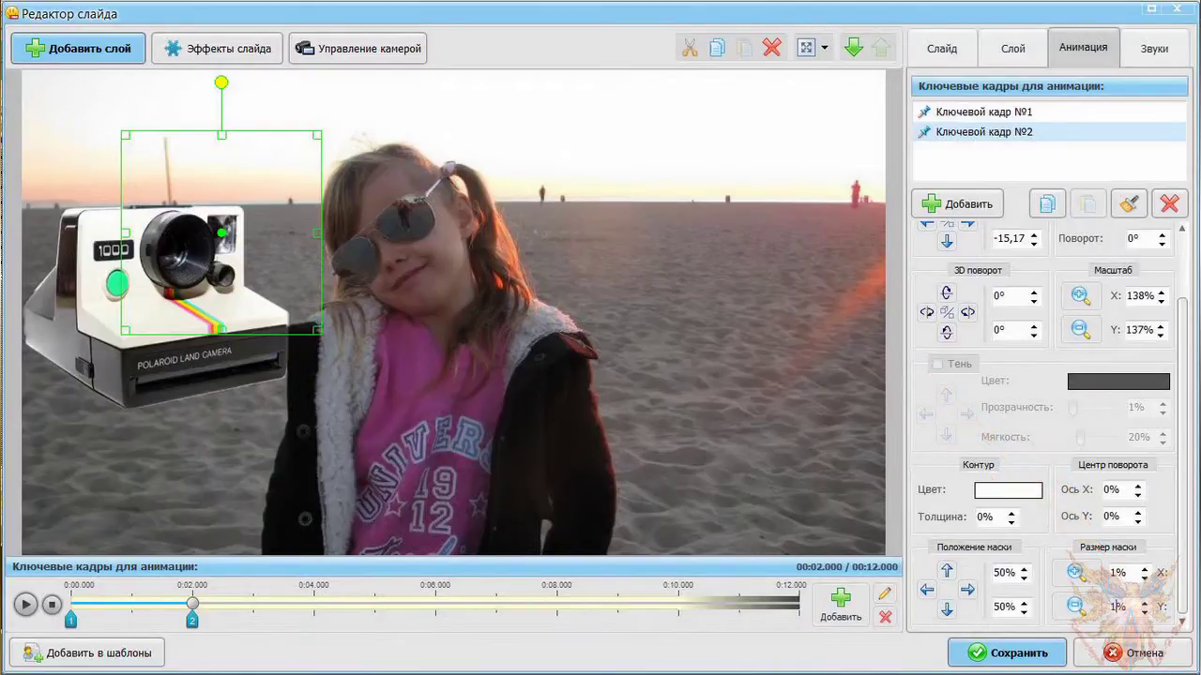
Add keyframe №3 at 0:02.507 and bring its scale and opacity fields into view.
{"action": "left_click", "coordinate": [224, 601]}
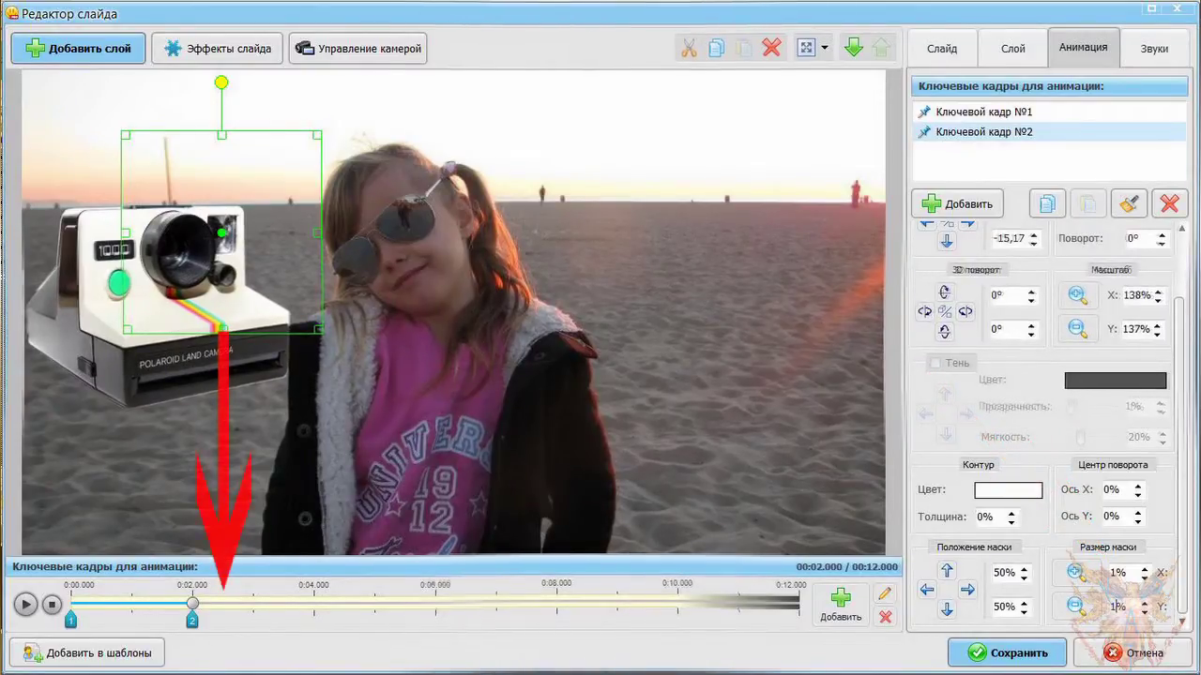
{"action": "left_click", "coordinate": [839, 600]}
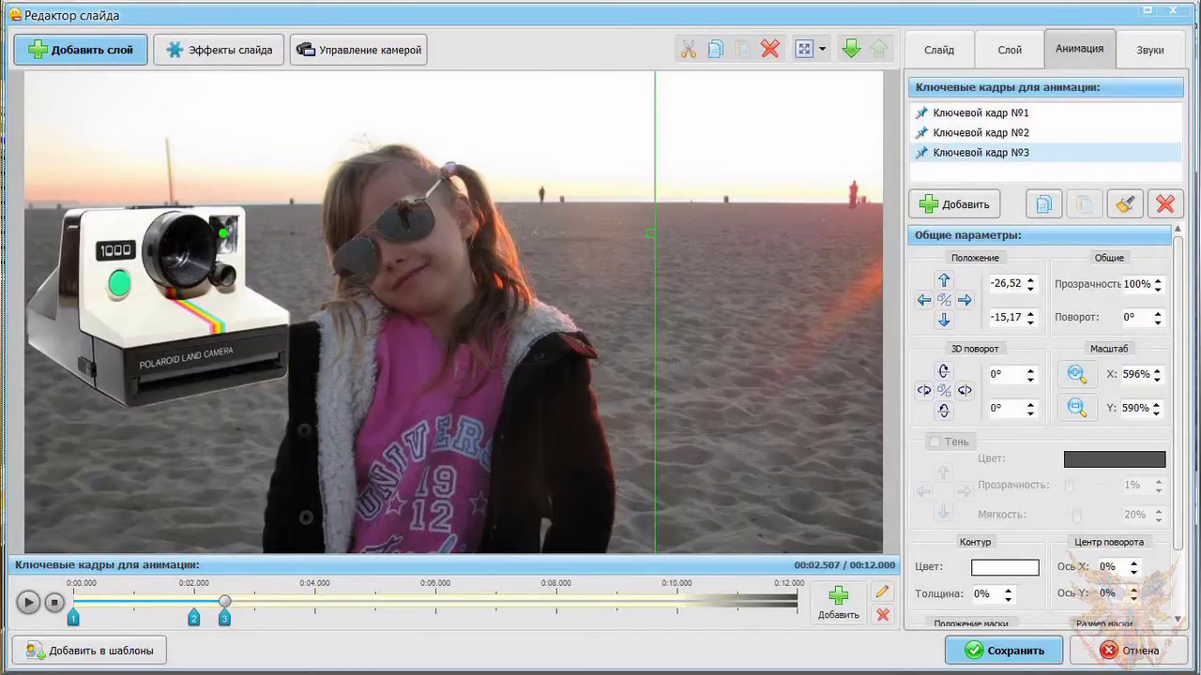
{"action": "scroll", "coordinate": [1041, 422], "scroll_direction": "down", "scroll_amount": 2}
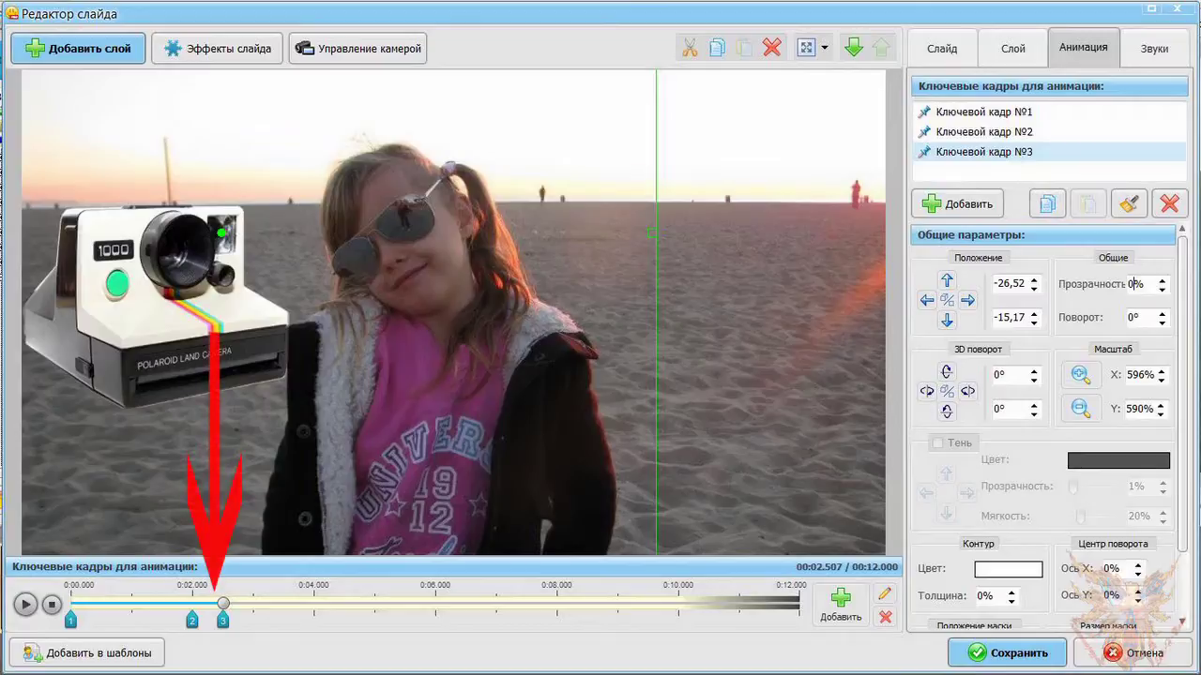
Add keyframe №4 at about 2.34 seconds, entering 100 and setting transparency to 0%.
{"action": "left_click", "coordinate": [214, 602]}
{"action": "left_click", "coordinate": [840, 605]}
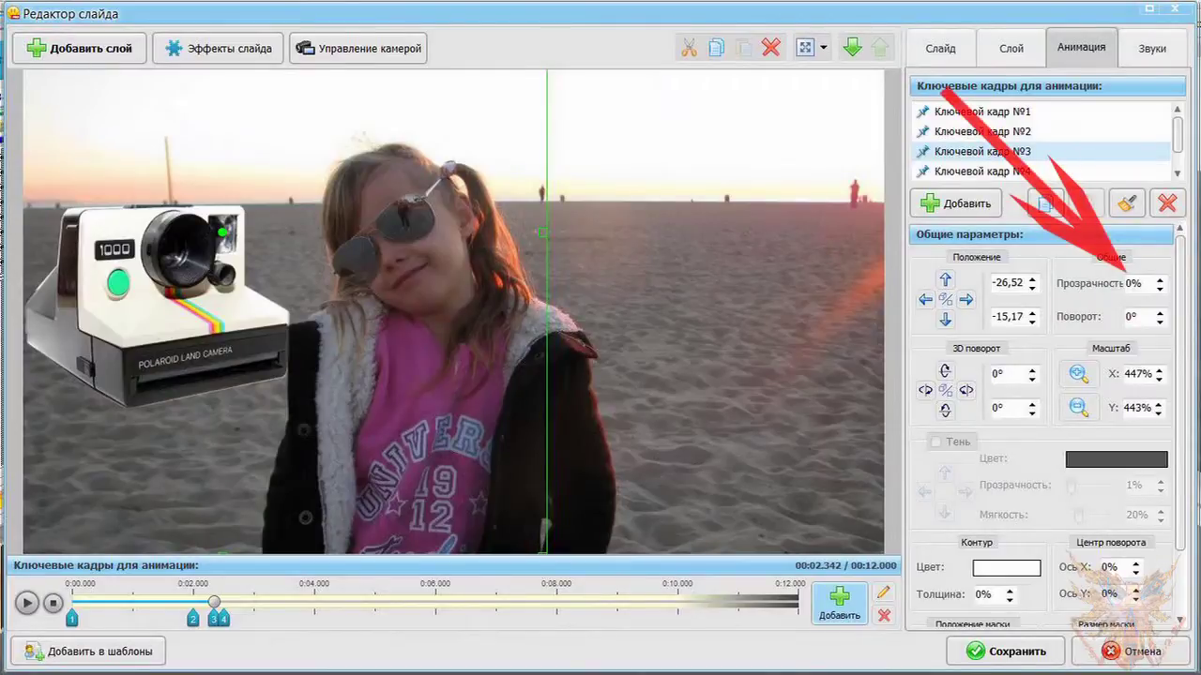
{"action": "type", "text": "100"}
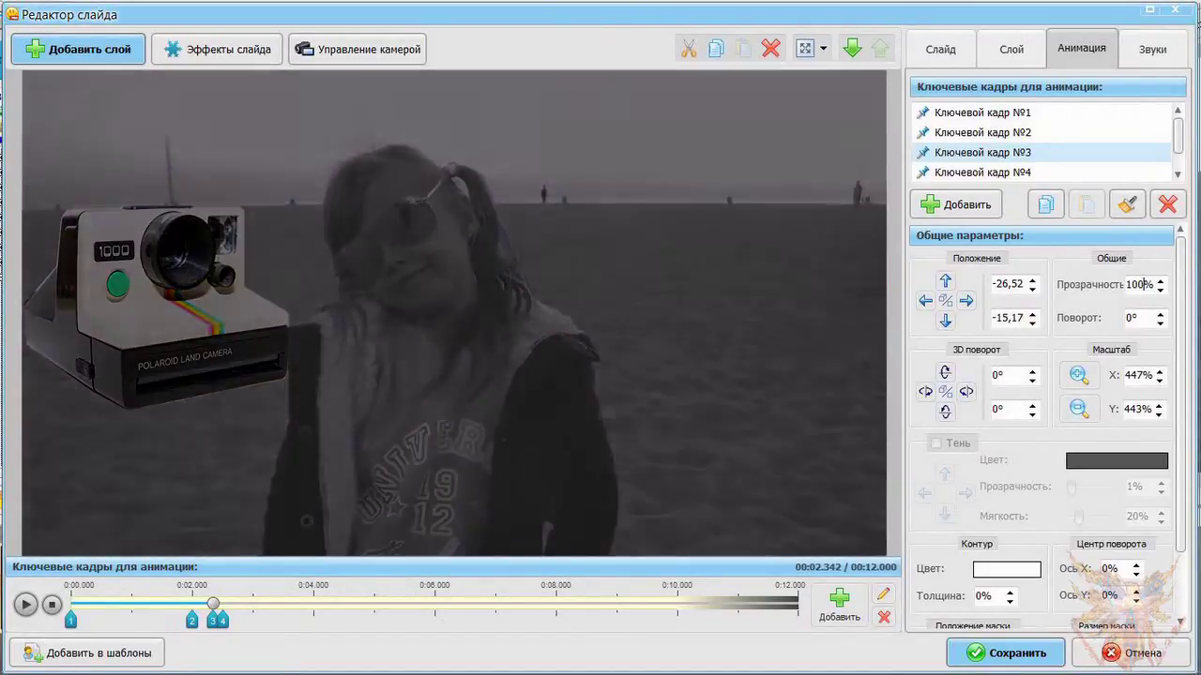
{"action": "key", "text": "BackSpace"}
{"action": "key", "text": "BackSpace"}
{"action": "key", "text": "BackSpace"}
{"action": "type", "text": "0"}
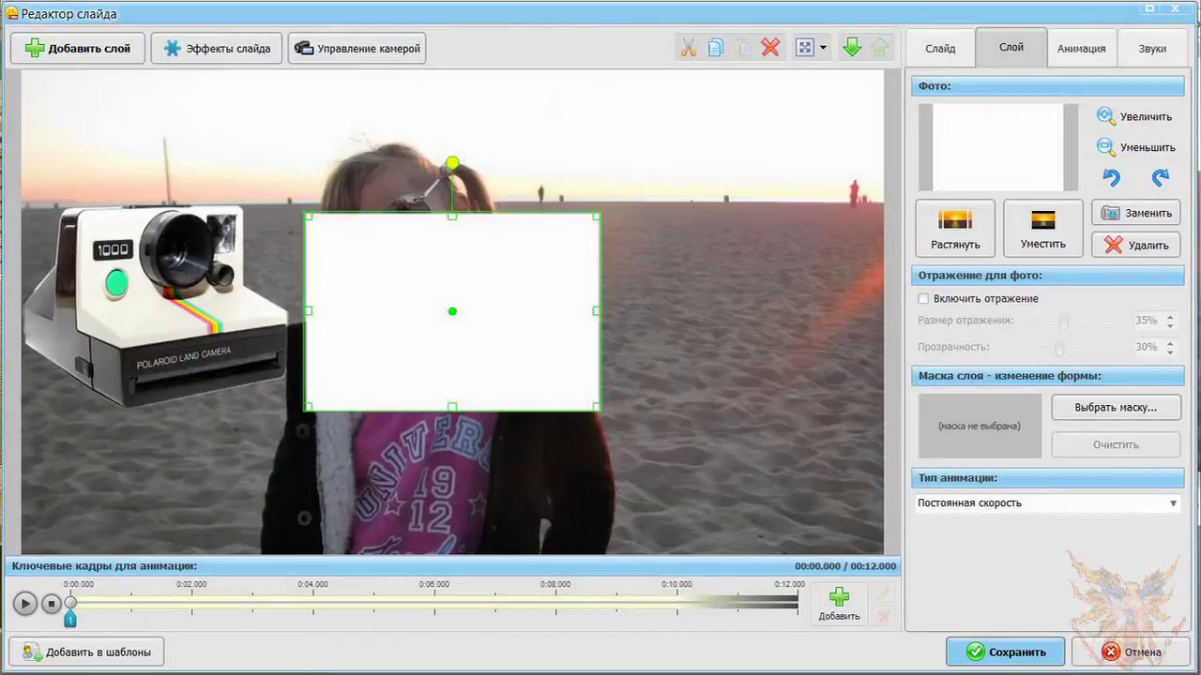
Fit the white card into the slot at keyframe 1: rotation -80°, 3D tilt 38°/-78°, scale 74%/102%.
{"action": "left_click", "coordinate": [1081, 47]}
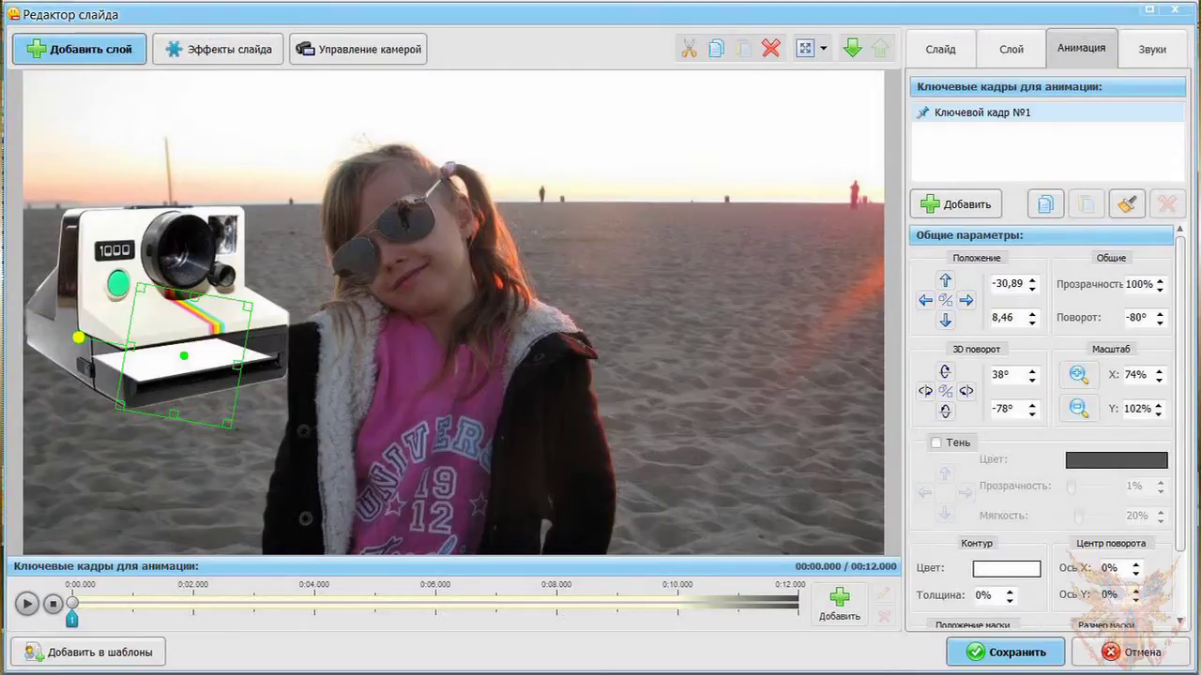
Add white-card keyframes at 3 s and 8 s, then review keyframe 4 at 167%/229% scale.
{"action": "left_click", "coordinate": [253, 603]}
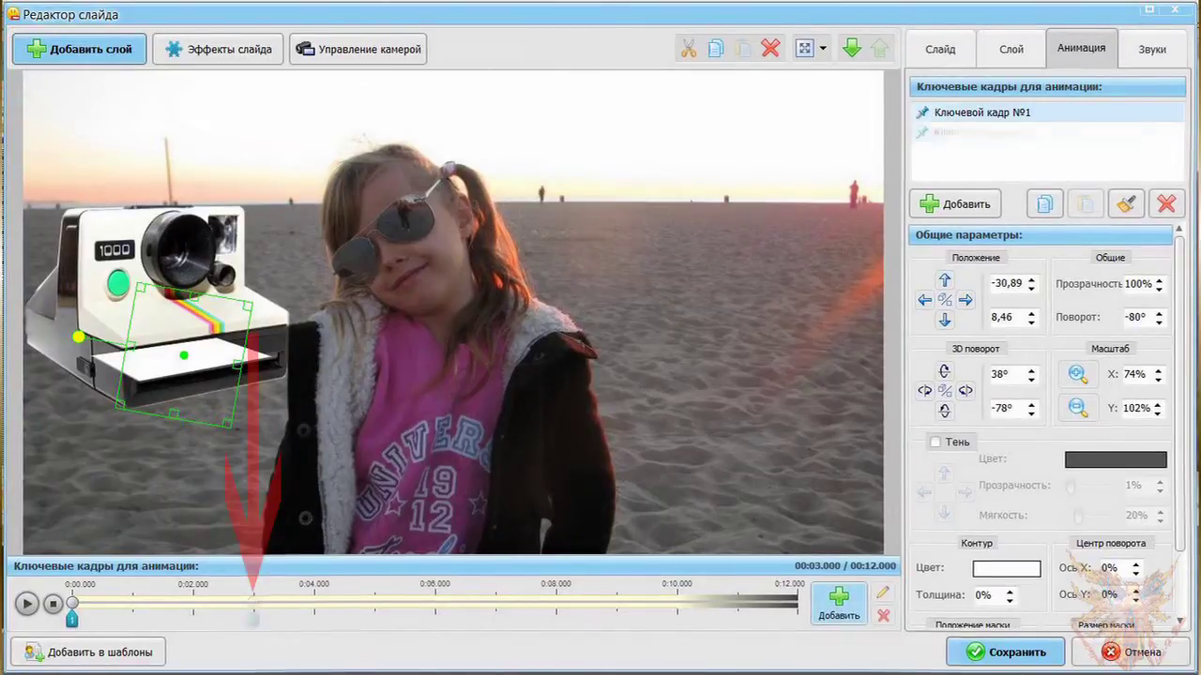
{"action": "left_click", "coordinate": [838, 605]}
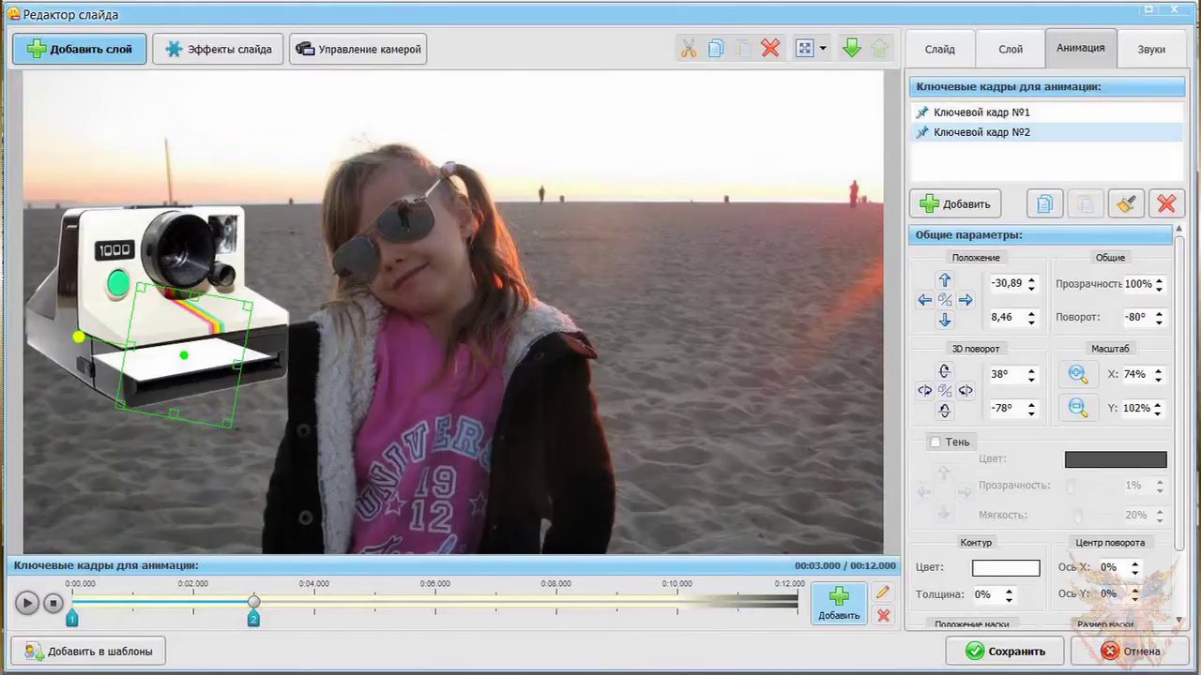
{"action": "left_click", "coordinate": [556, 603]}
{"action": "left_click", "coordinate": [838, 605]}
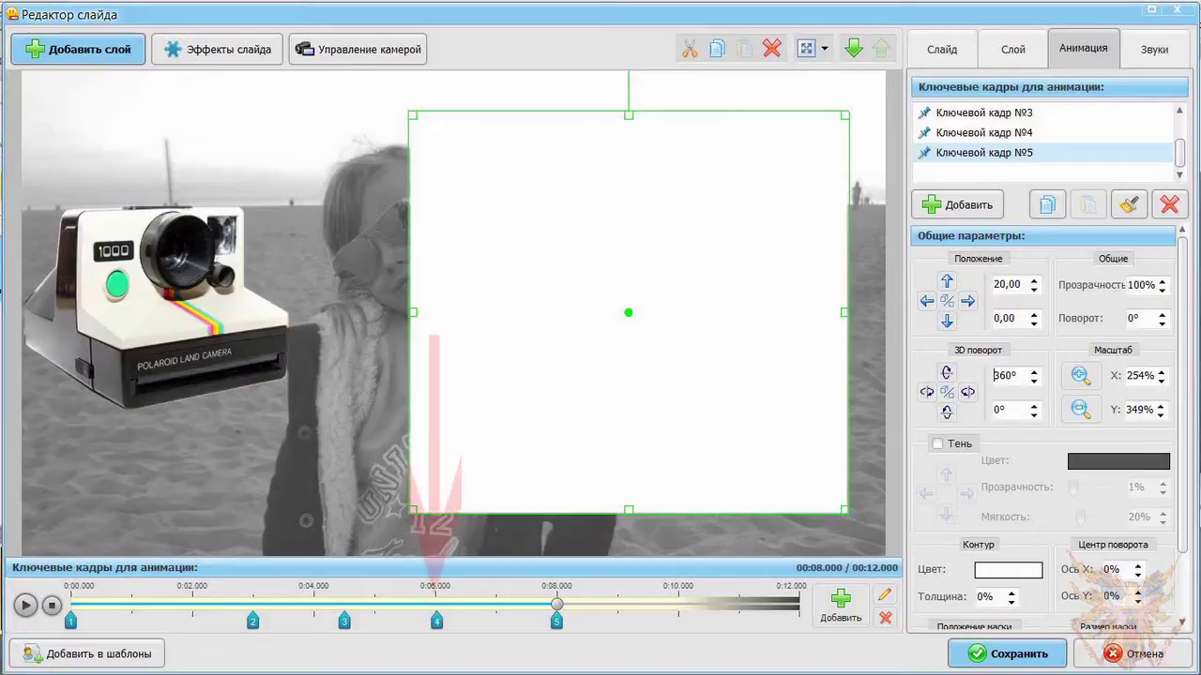
{"action": "left_click", "coordinate": [437, 621]}
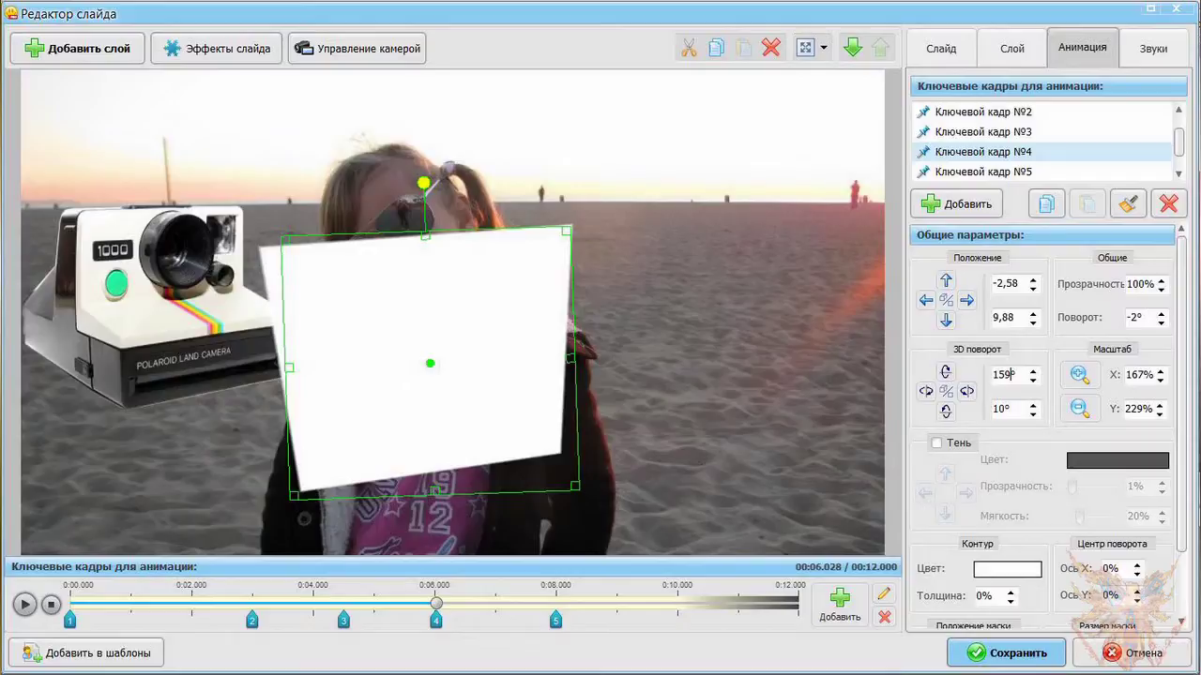
Give the white card a layer mask and set mask position 50%/150% at keyframe 1.
{"action": "left_click", "coordinate": [71, 602]}
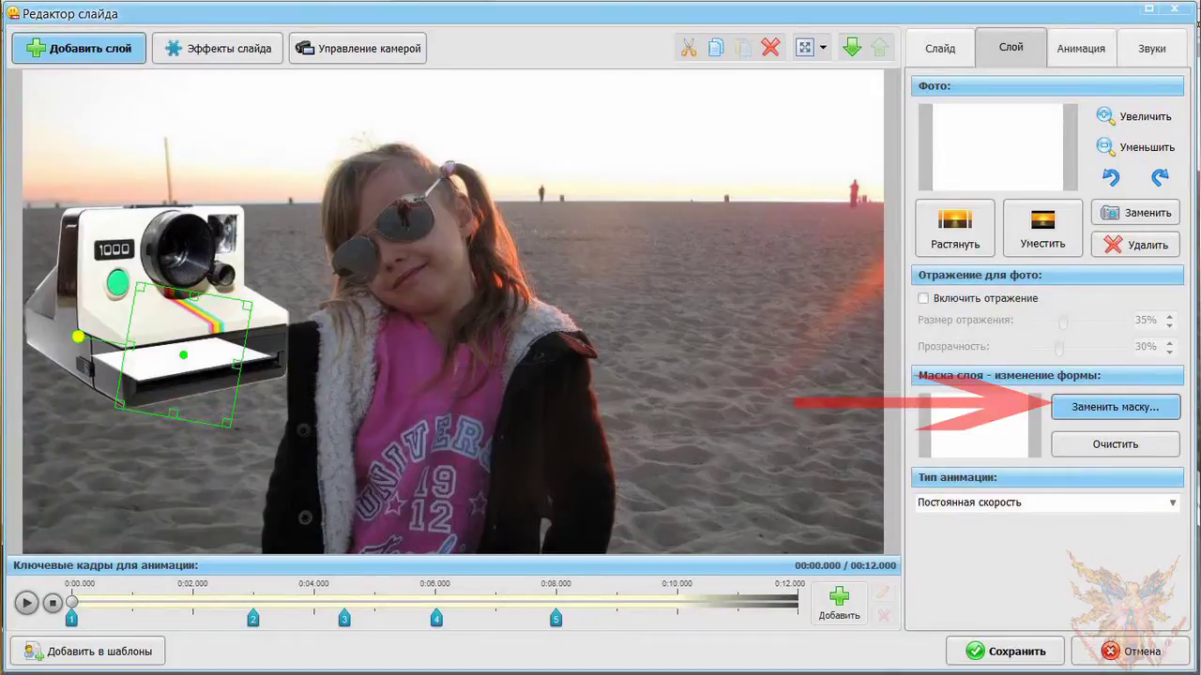
{"action": "left_click", "coordinate": [1081, 47]}
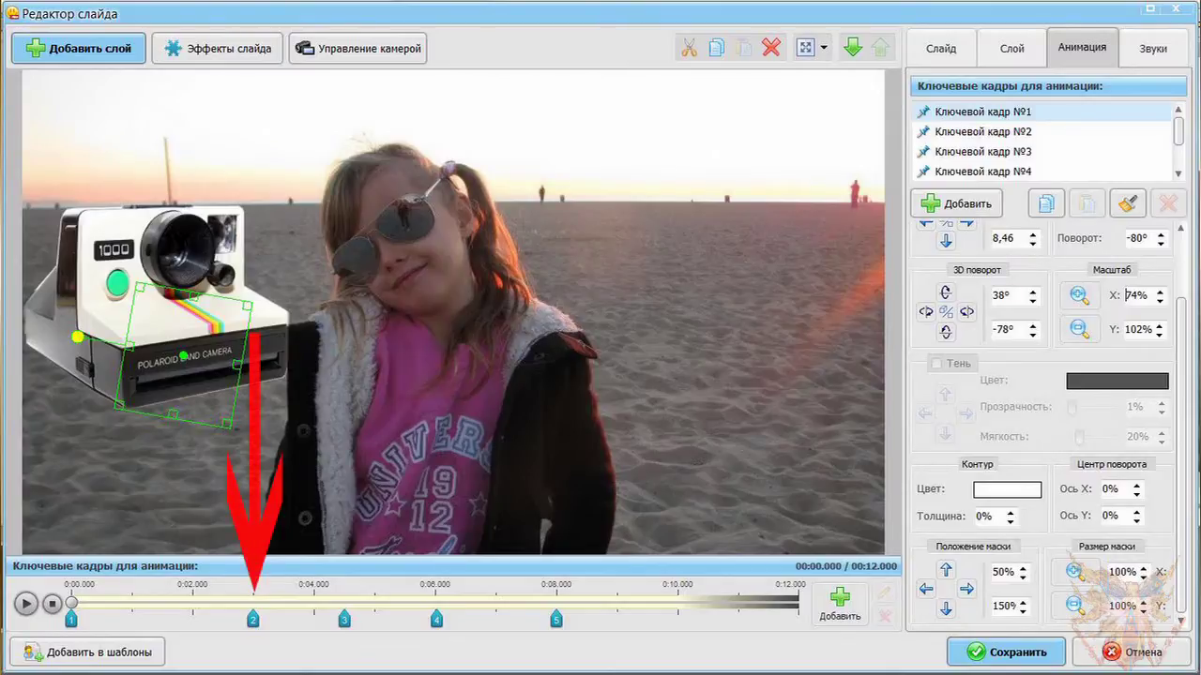
Select the white card's keyframe 2 at 3 seconds to edit its mask position.
{"action": "left_click", "coordinate": [252, 619]}
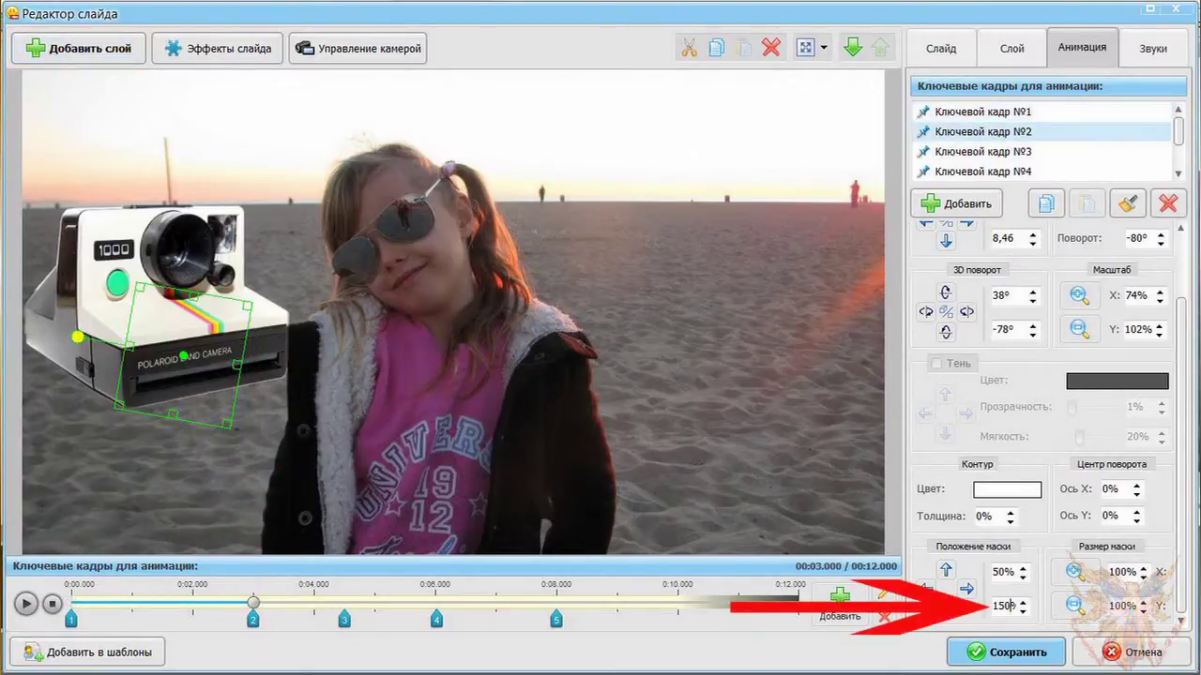